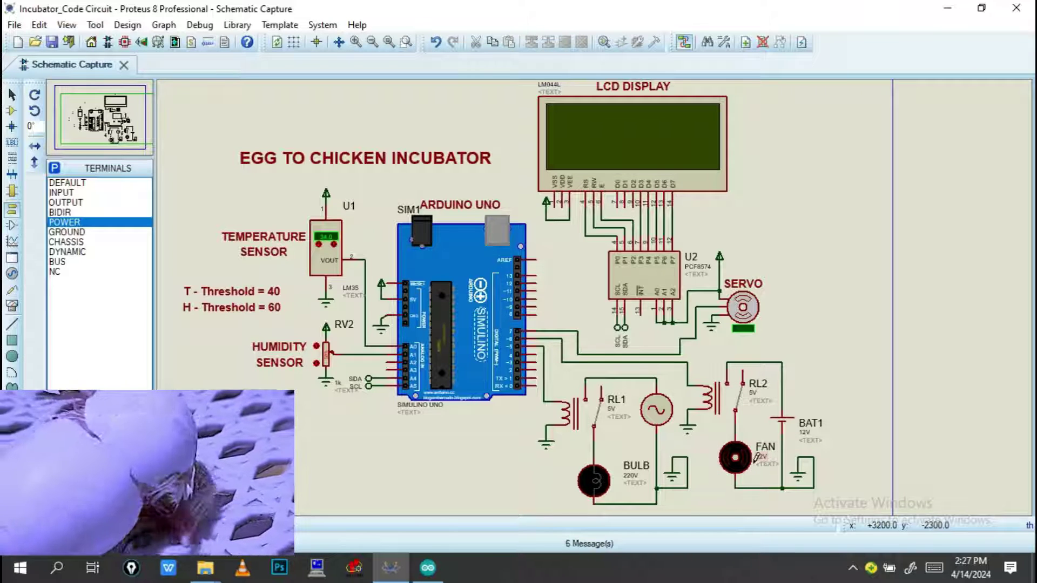
Open the SIMULINO UNO board's Edit Component dialog, then bring up the compiled INCUBATOR sketch in Arduino IDE
click(430, 568)
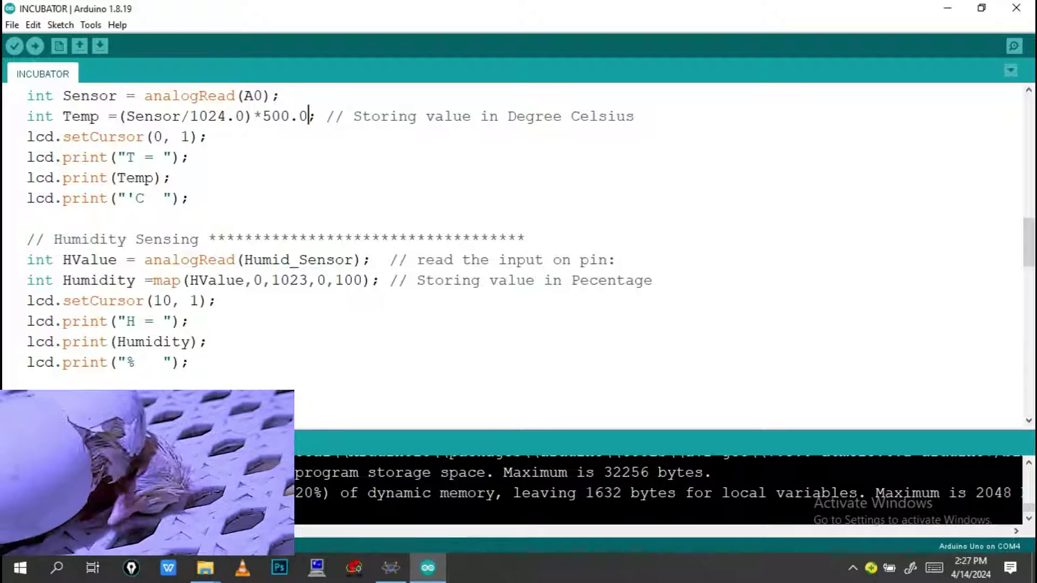
click(390, 566)
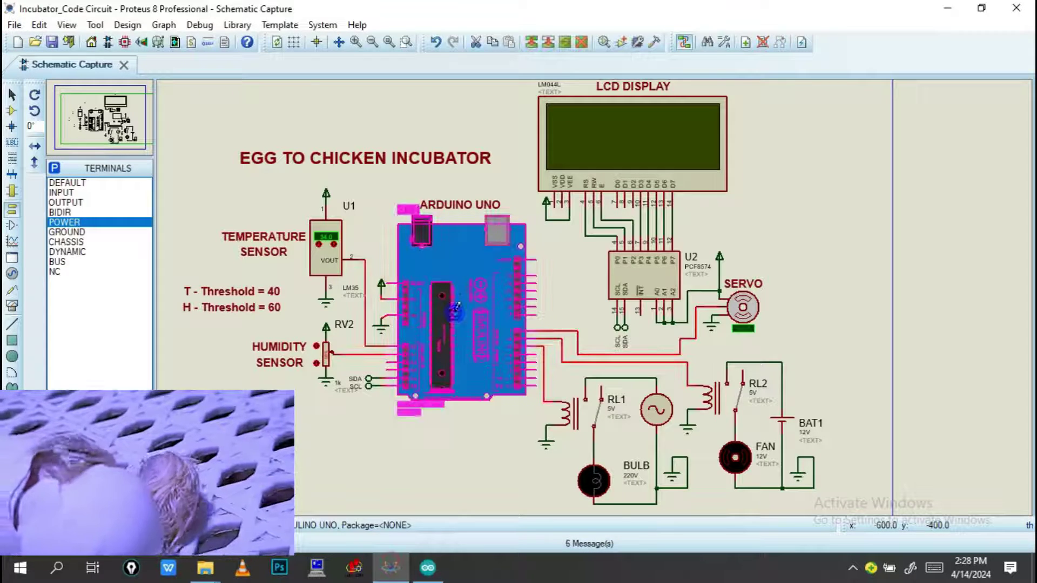
double_click(456, 308)
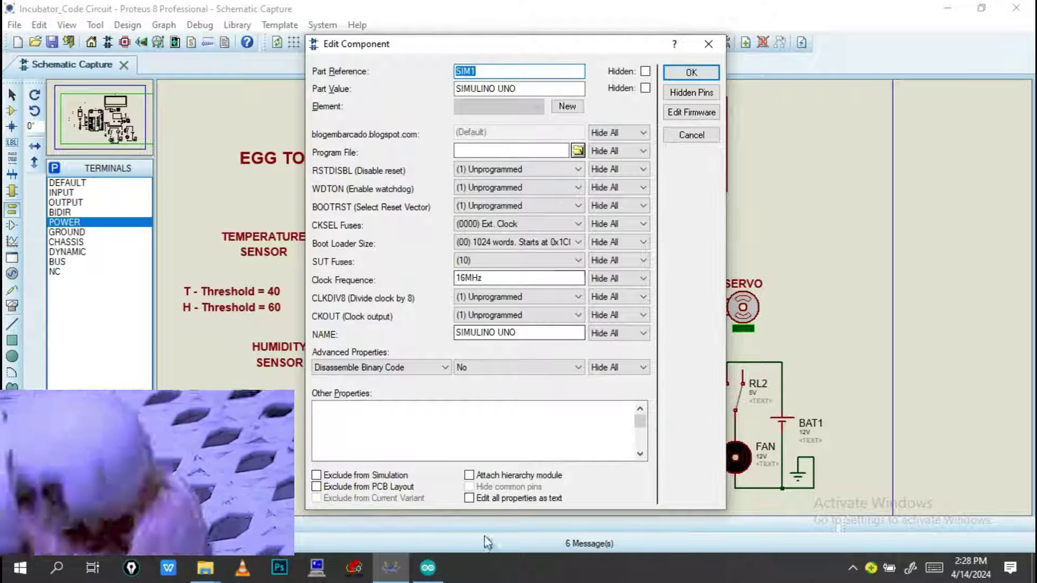
click(428, 567)
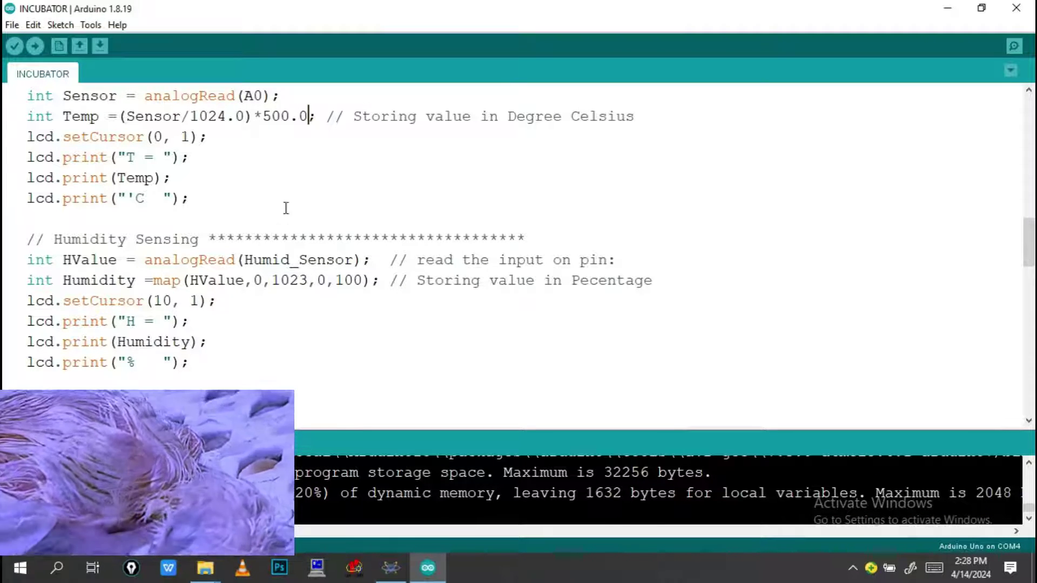
Check the Desktop INCUBATOR folder via Save As without saving, then export the sketch's compiled binary
click(12, 25)
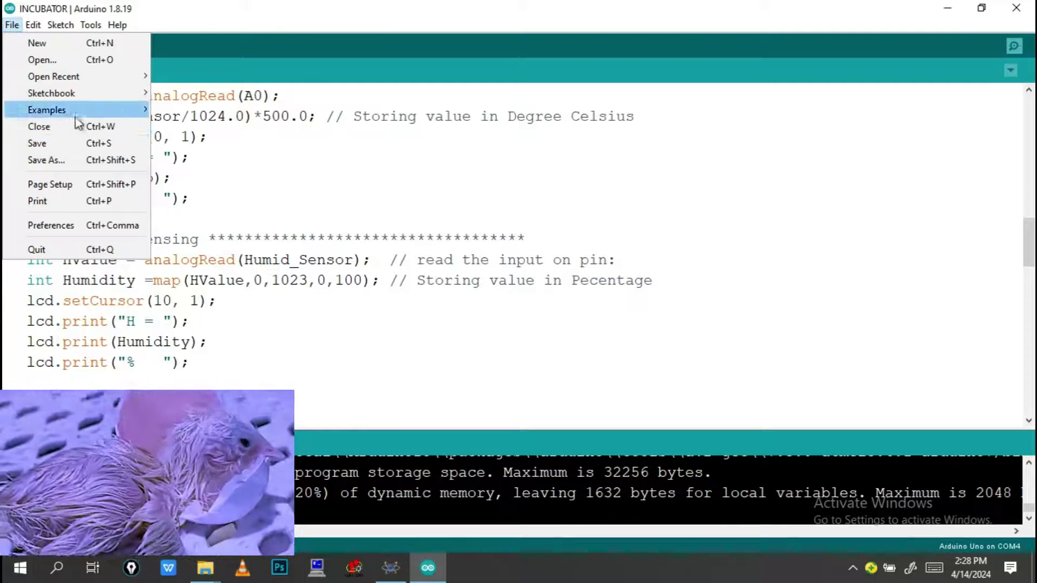
click(80, 162)
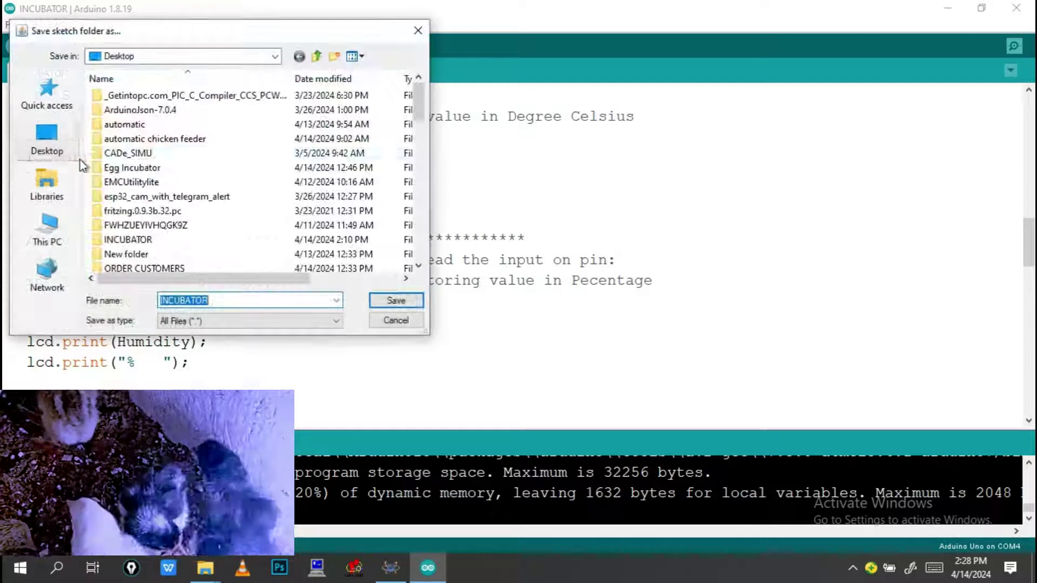
click(53, 141)
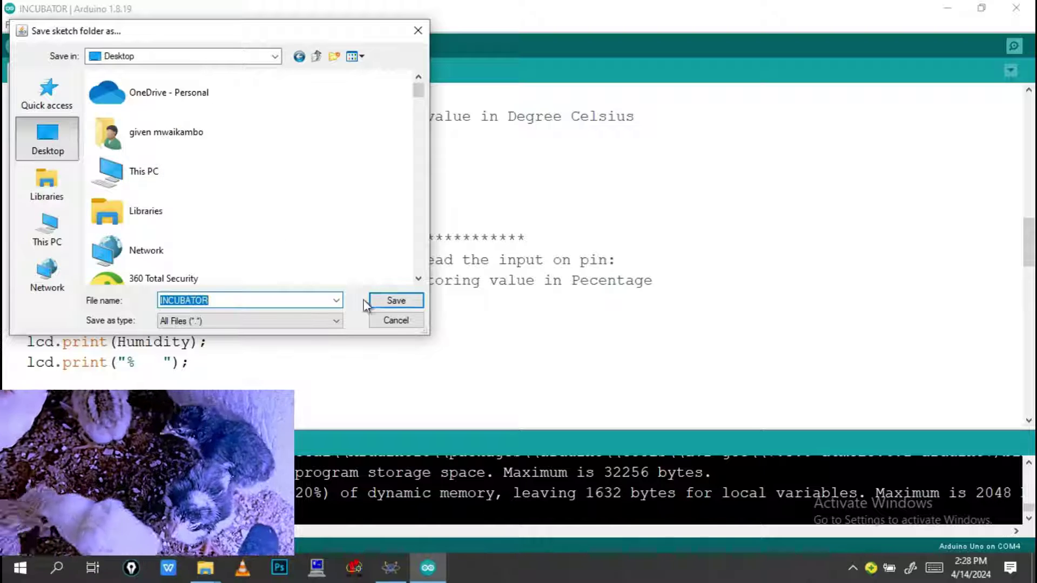
click(395, 304)
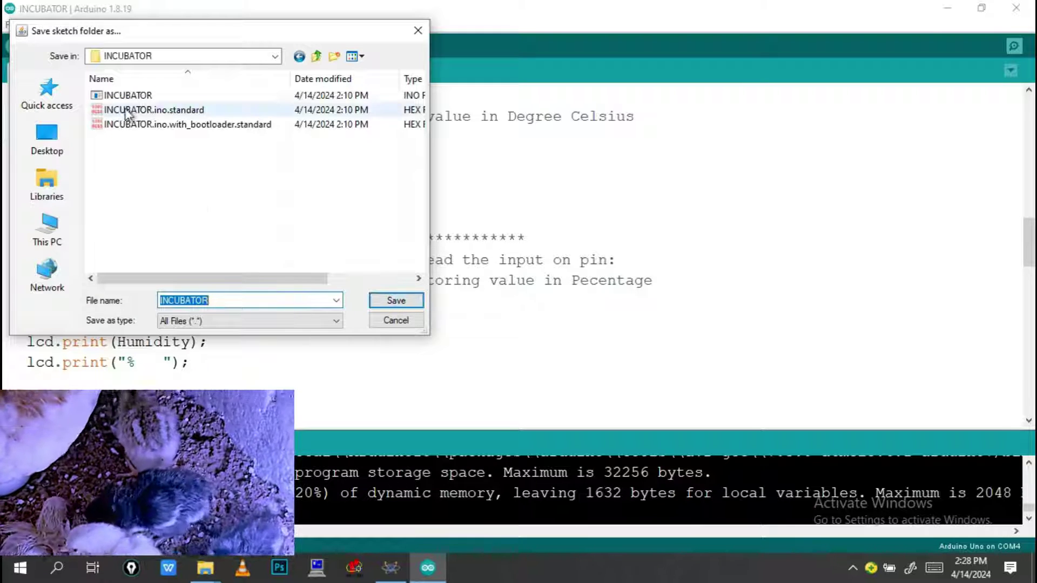
click(417, 35)
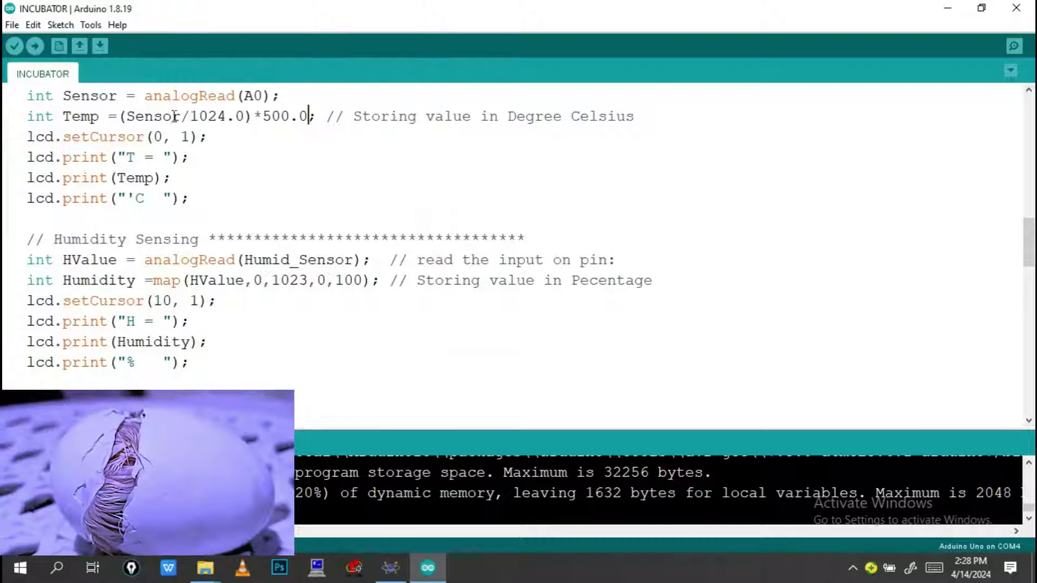
click(61, 25)
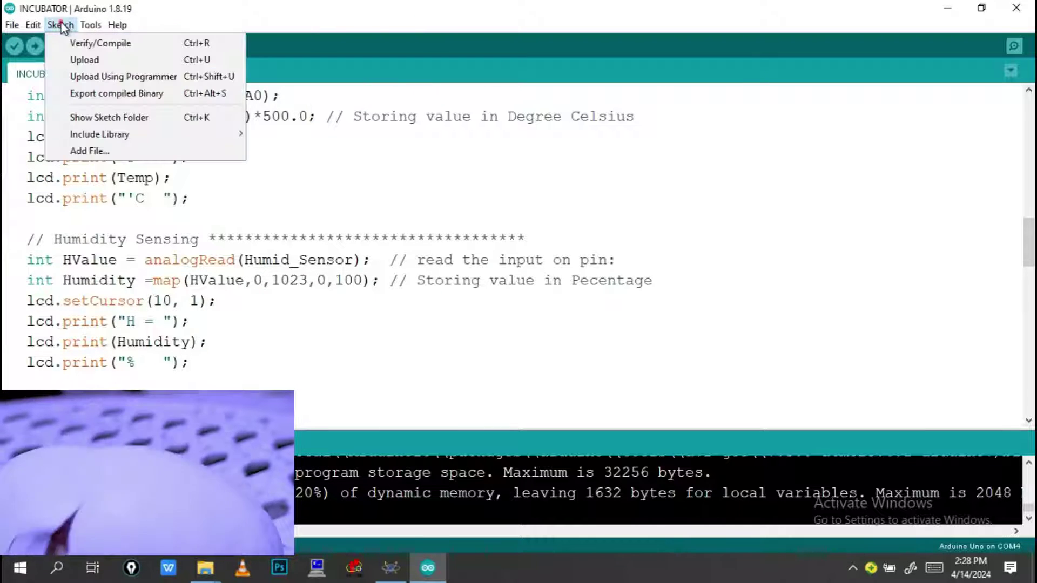
click(119, 95)
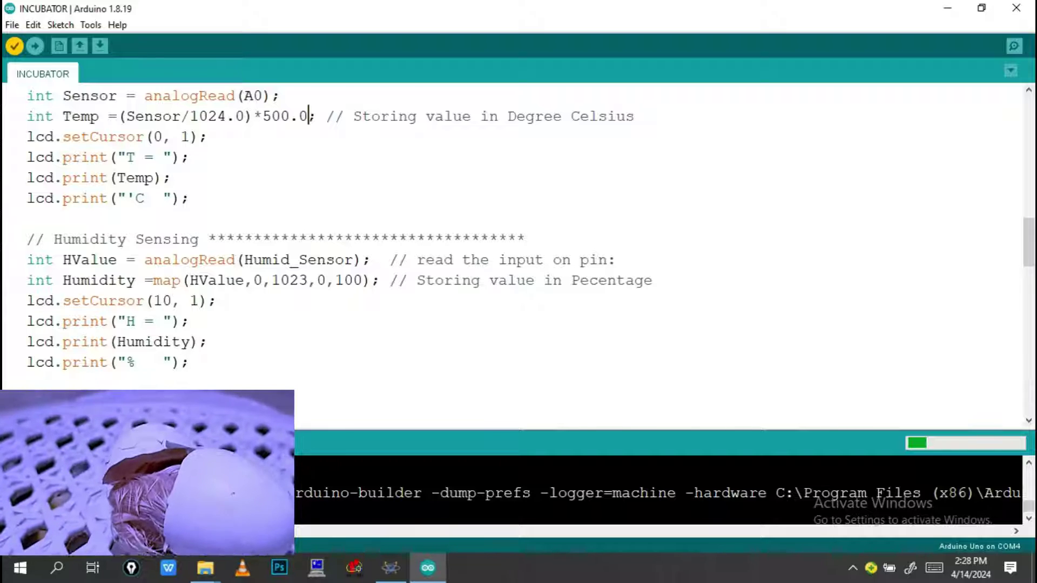
Let the compiled binary export finish, then return to the SIMULINO UNO properties in Proteus
mouse_move(388, 565)
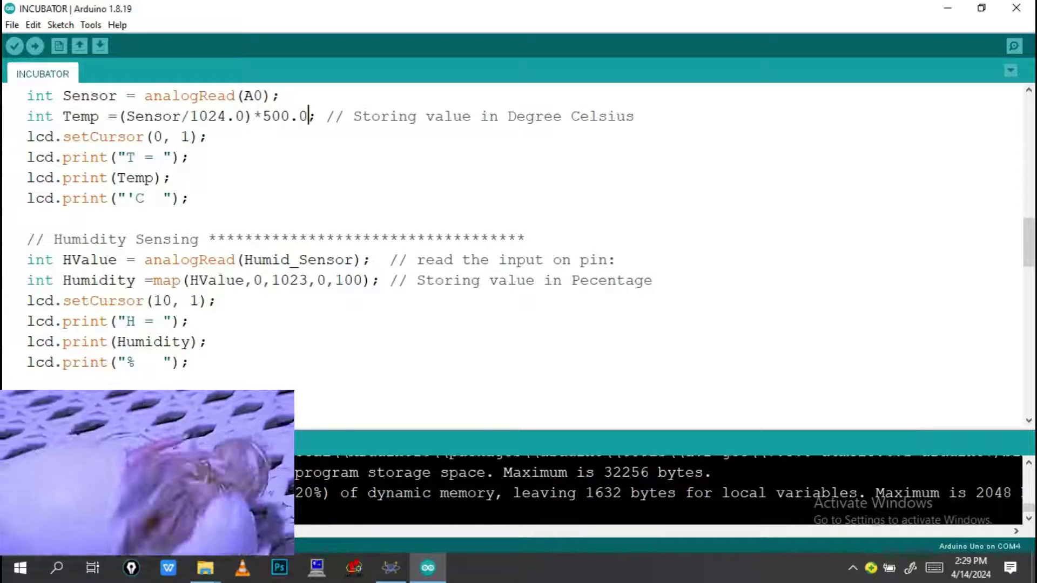
click(391, 570)
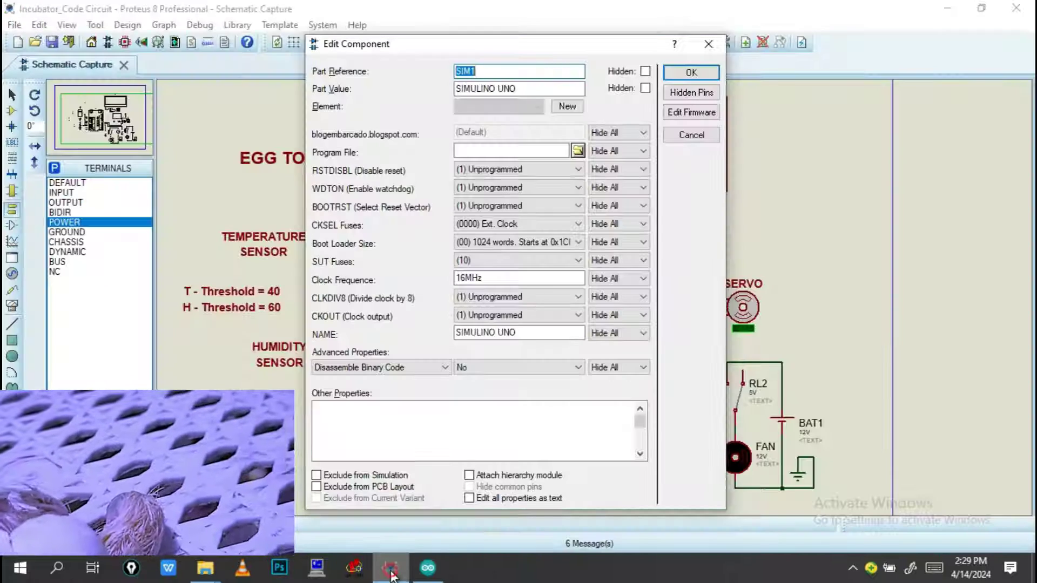
Set the board's Program File to Desktop\INCUBATOR\INCUBATOR.ino.standard.hex and confirm
click(685, 76)
double_click(475, 275)
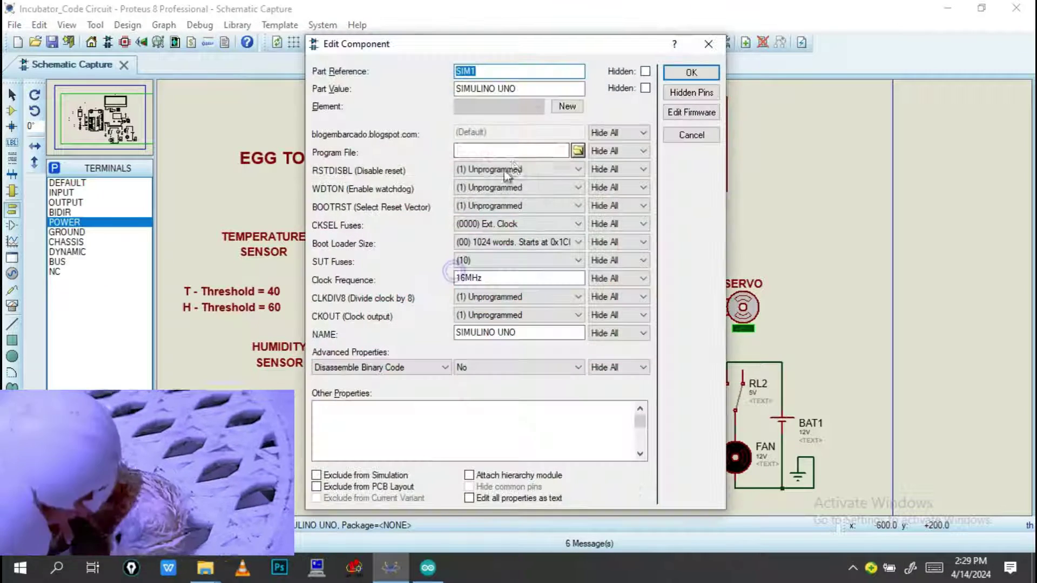
click(577, 150)
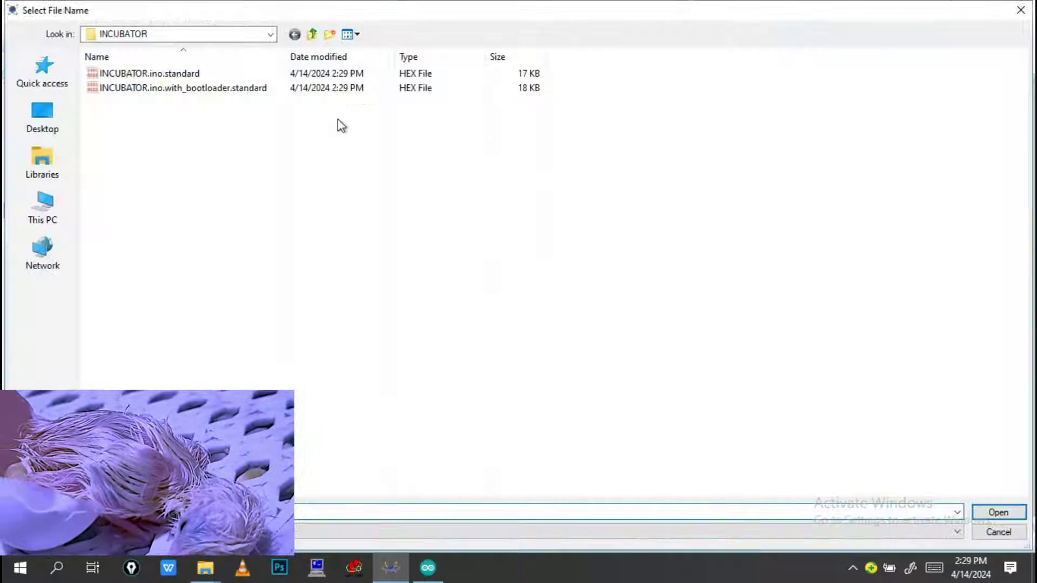
click(47, 114)
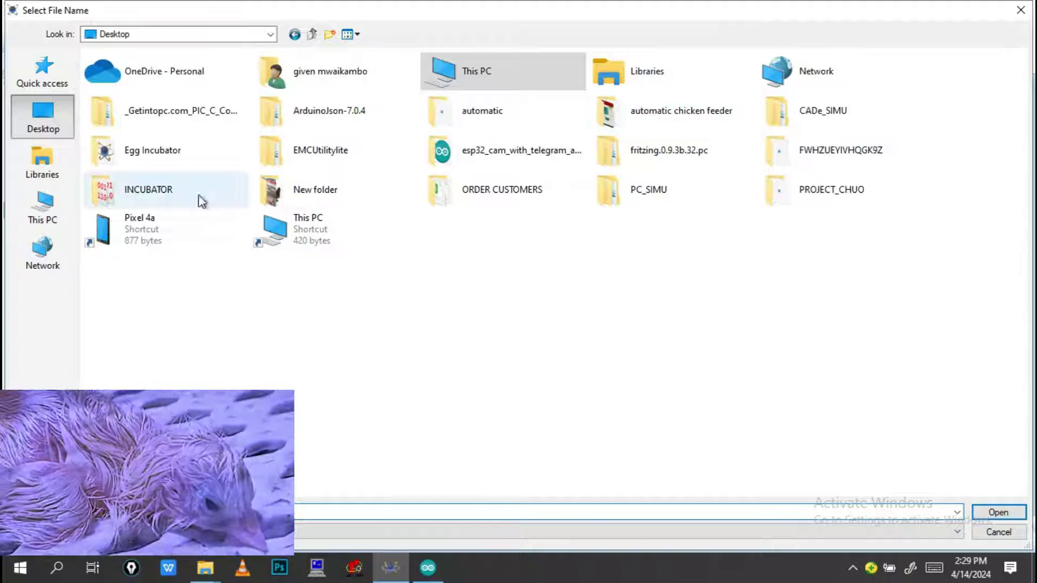
double_click(168, 189)
double_click(162, 78)
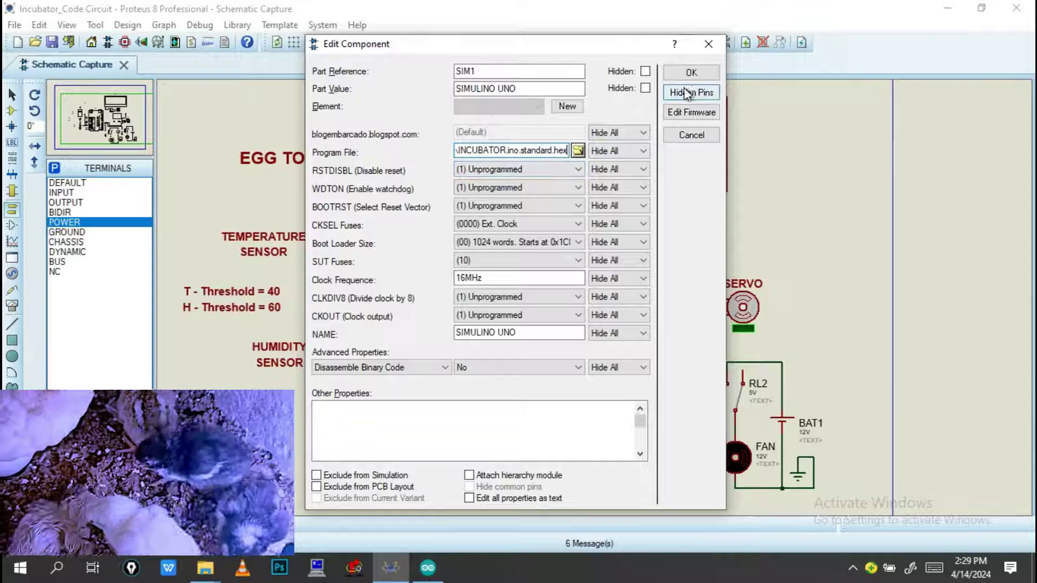
click(691, 73)
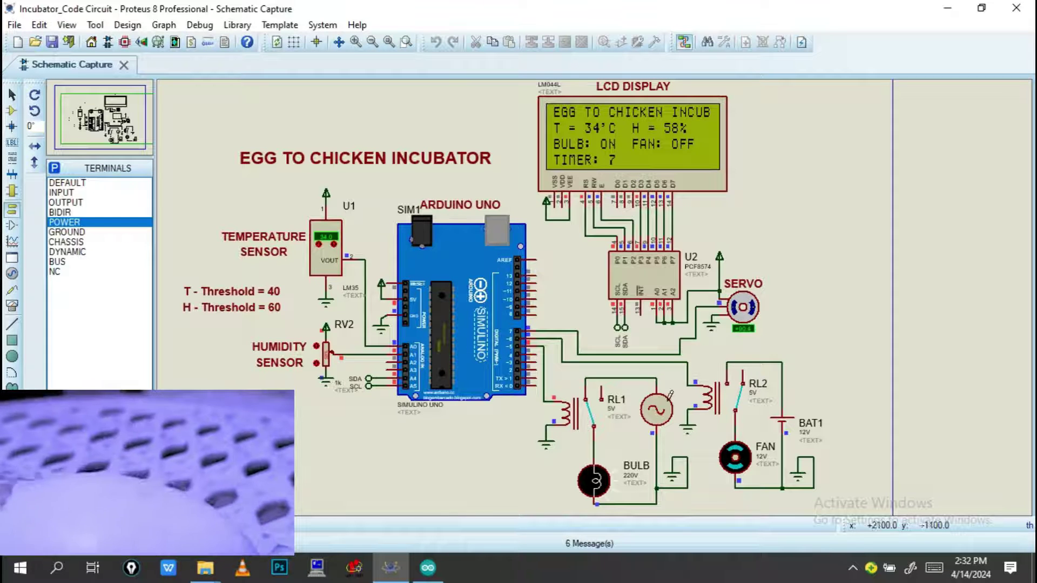
Step the LM35 temperature up to 41.0 so the LCD shows 41°C and BULB: OFF
click(334, 244)
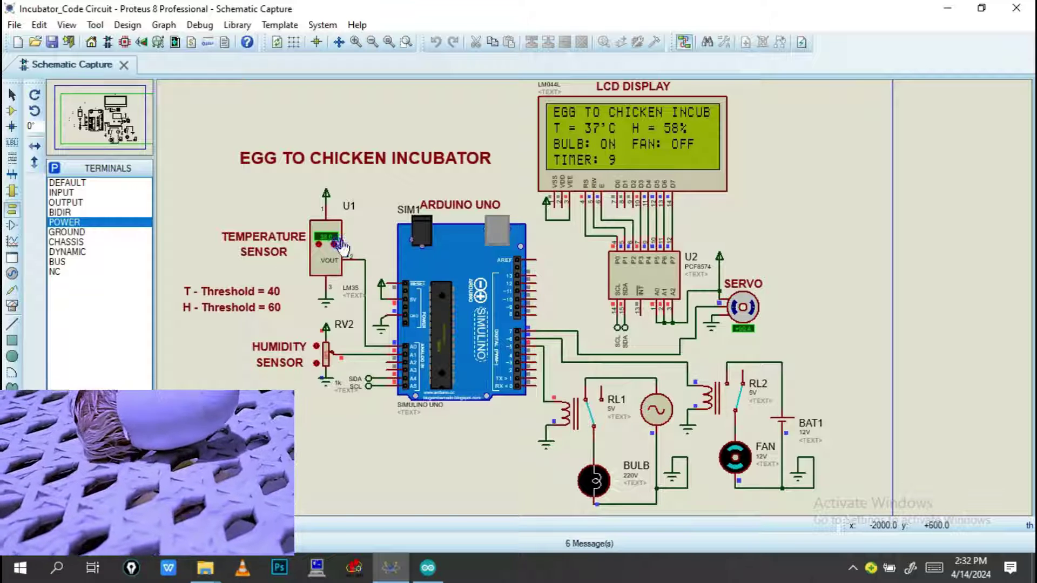
click(334, 244)
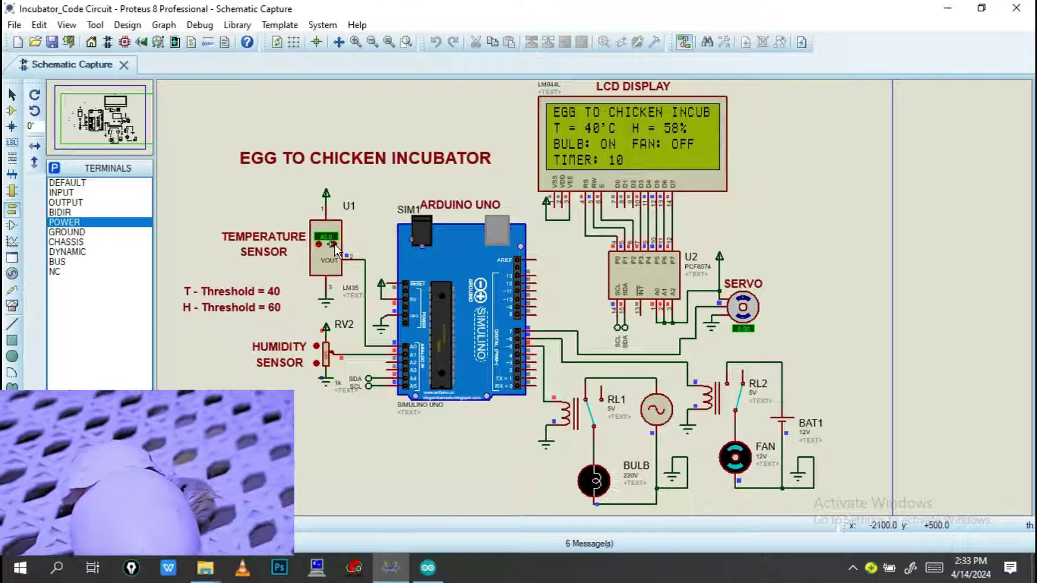
click(335, 244)
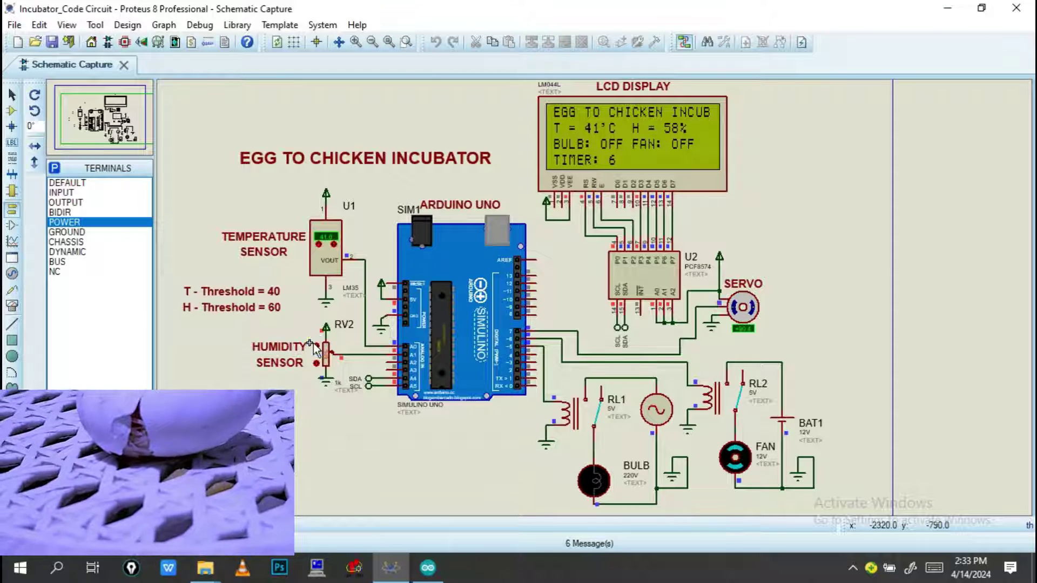
Push RV2 humidity above 60% to turn the fan on, then step it down through 64% to 60%
click(313, 344)
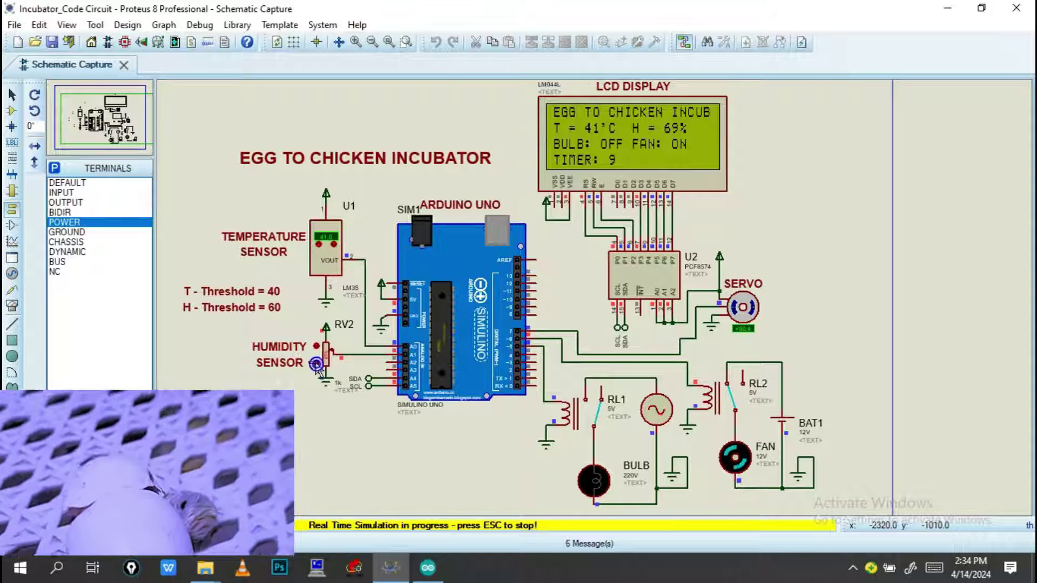
click(317, 364)
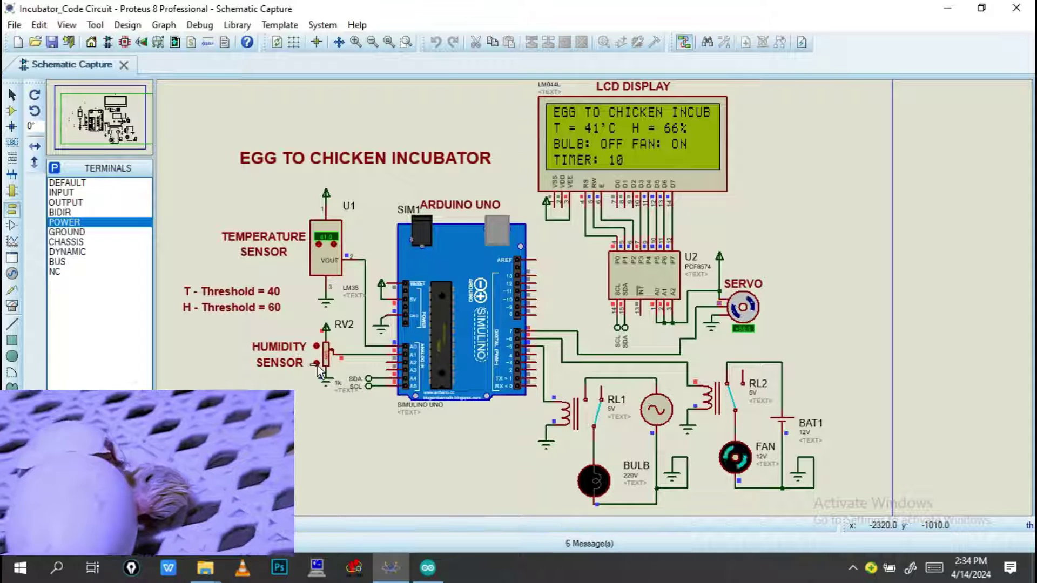
scroll(360, 333, up, 2)
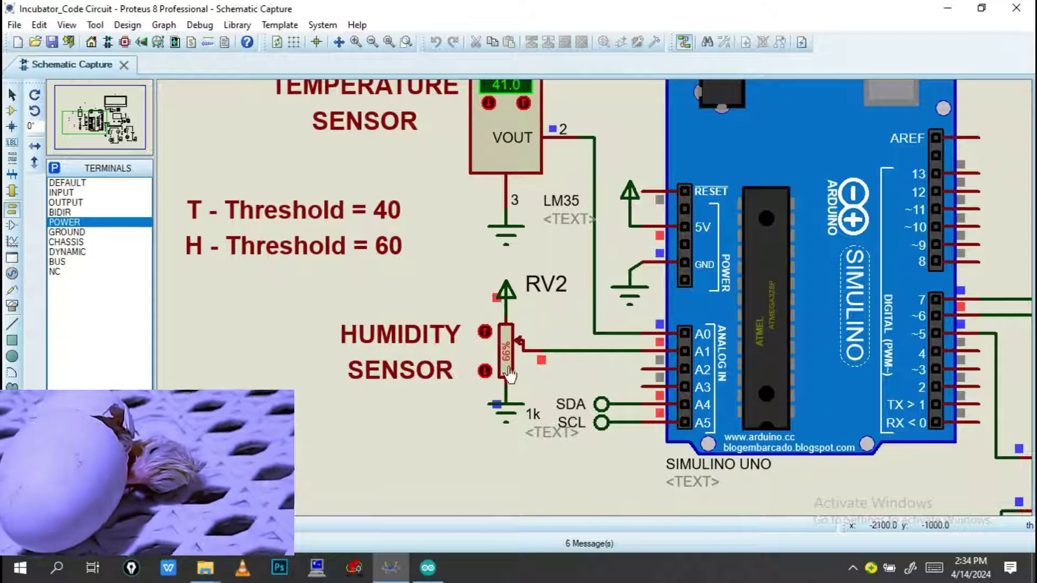
click(485, 372)
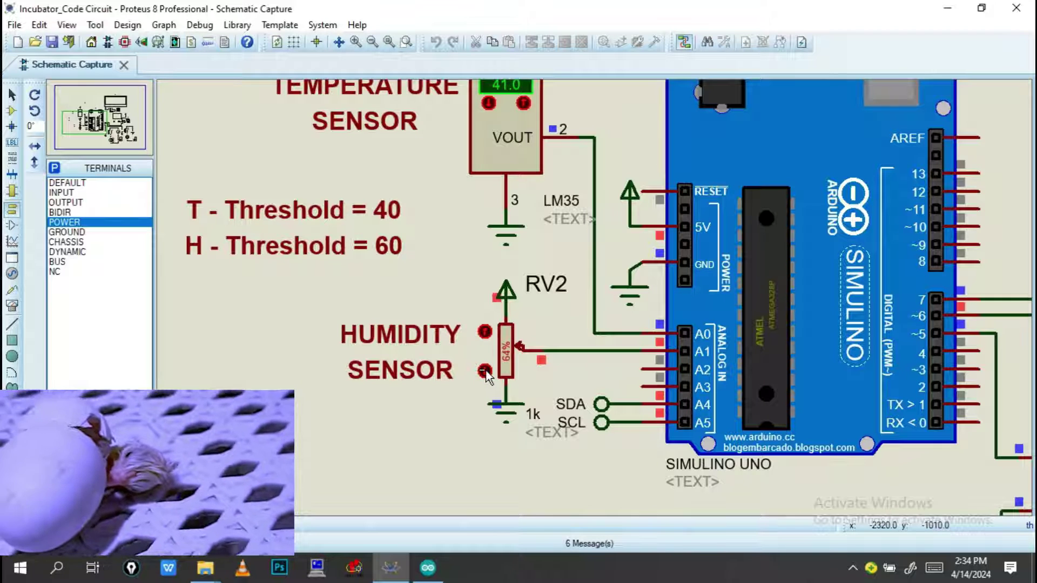
click(485, 371)
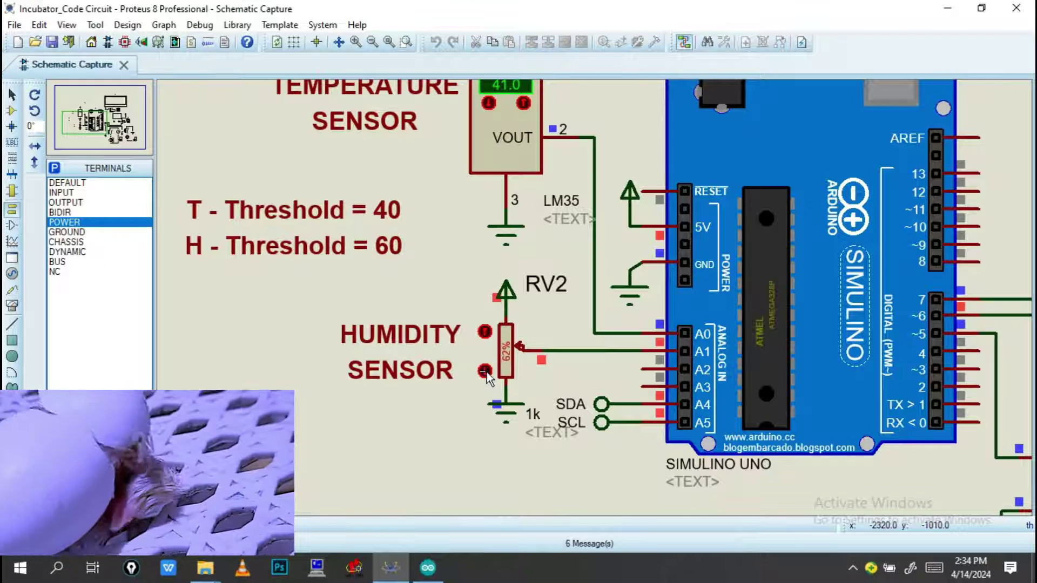
click(485, 372)
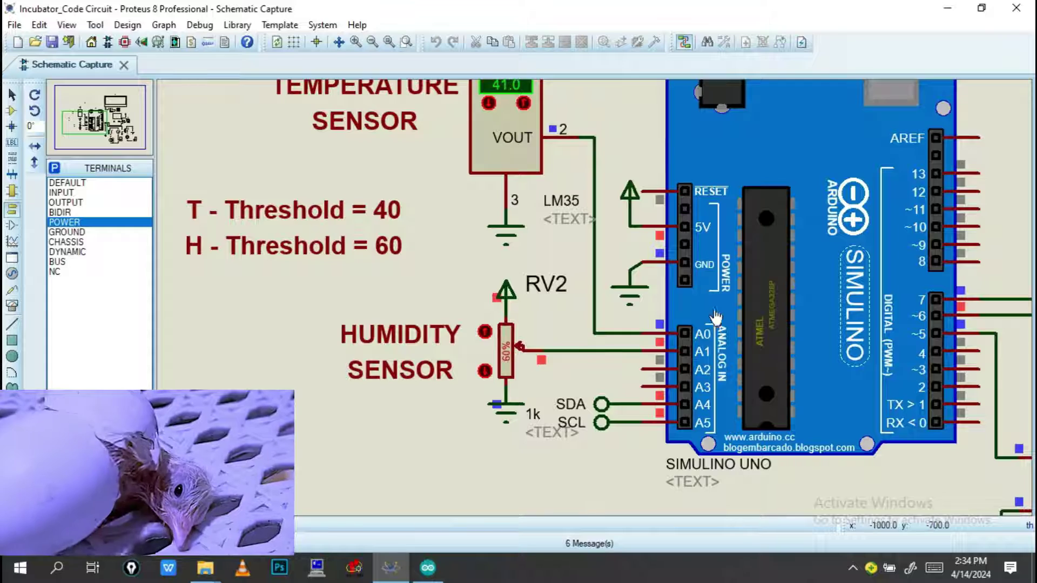
scroll(594, 305, down, 1)
scroll(587, 318, down, 2)
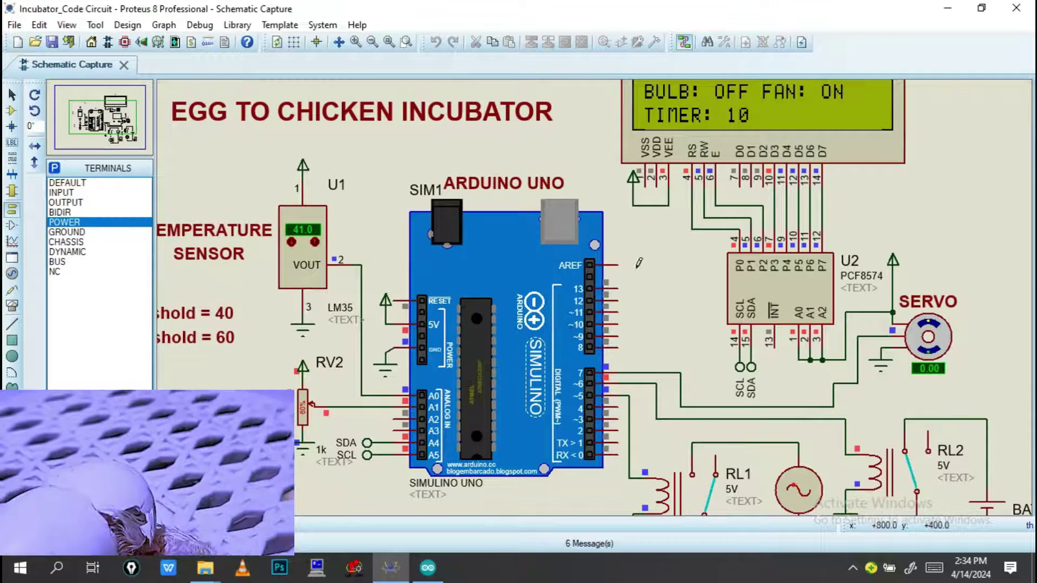
drag(601, 280, 586, 256)
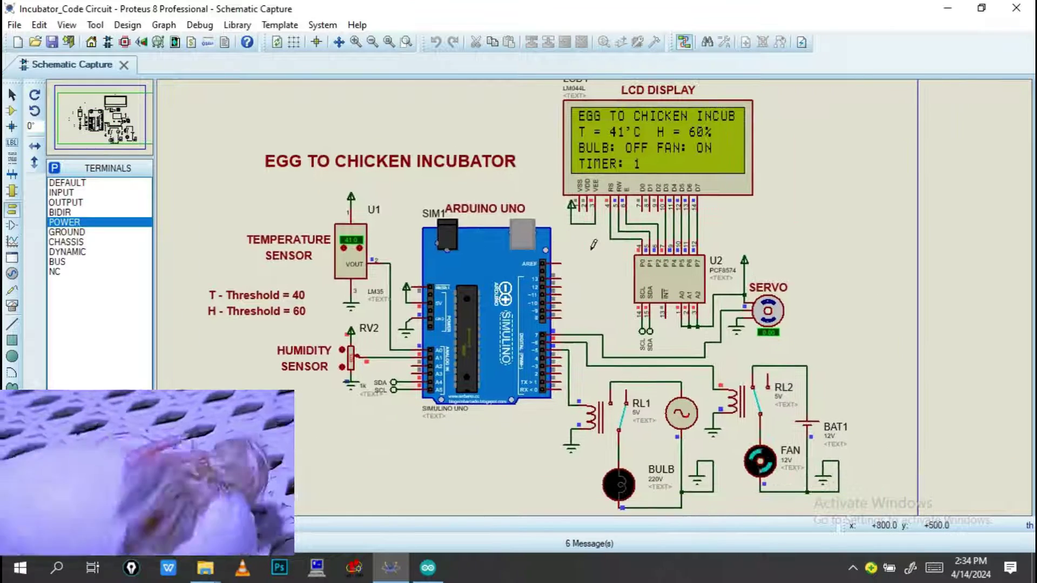